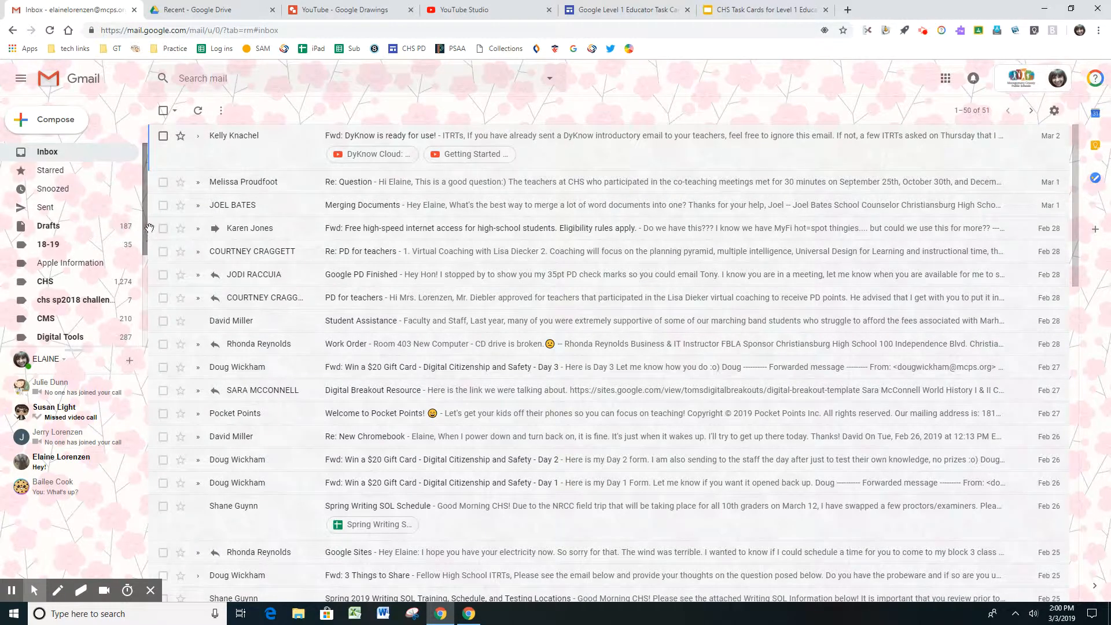
Expand the sidebar's label list and look through the additional folders and label options
{"action": "left_click_drag", "start_coordinate": [144, 216], "coordinate": [140, 331]}
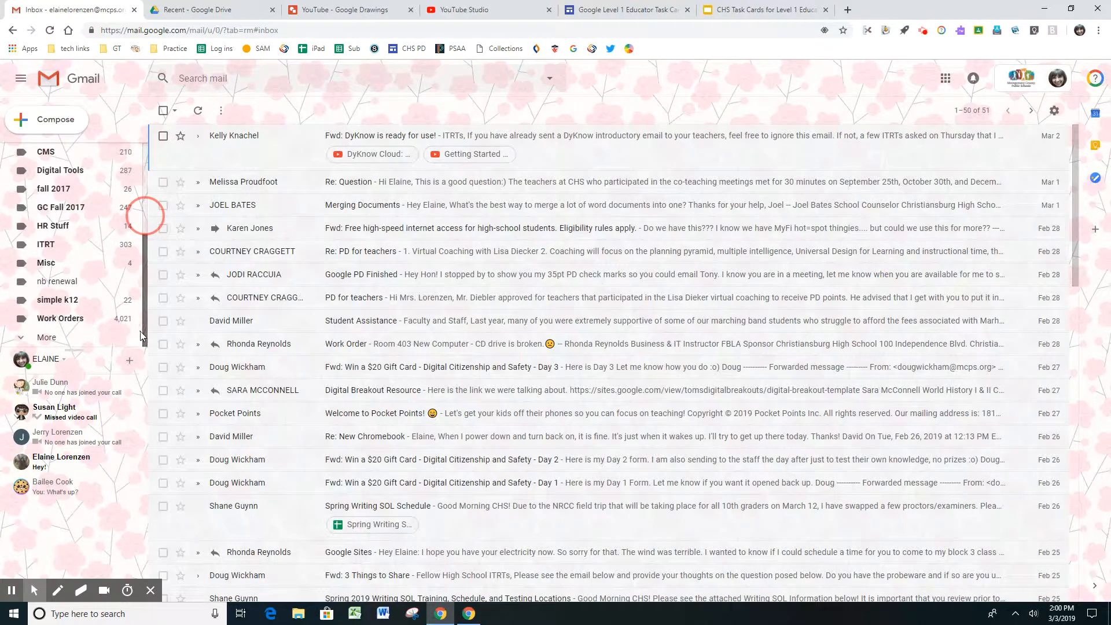
{"action": "left_click", "coordinate": [23, 340]}
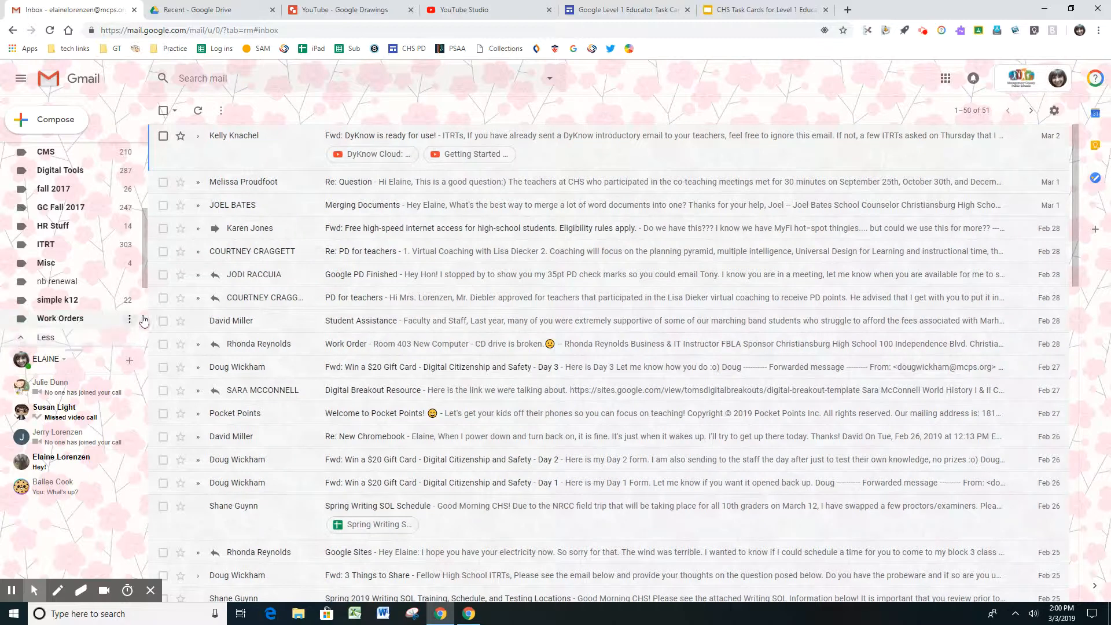
{"action": "left_click_drag", "start_coordinate": [144, 269], "coordinate": [149, 323]}
{"action": "scroll", "coordinate": [148, 324], "scroll_direction": "down", "scroll_amount": 1}
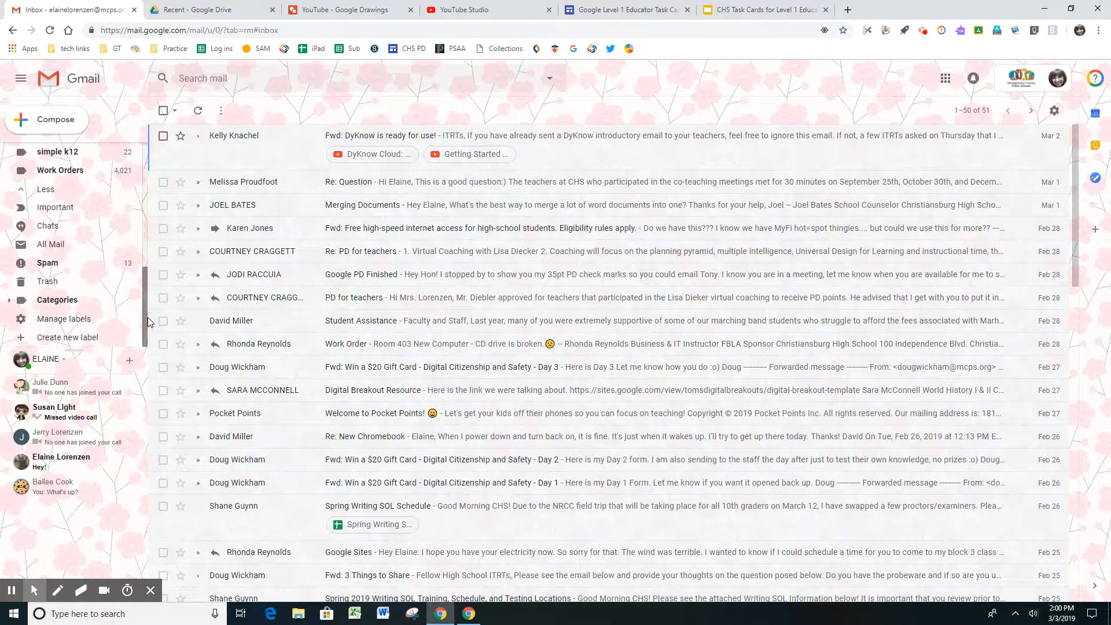
{"action": "scroll", "coordinate": [147, 329], "scroll_direction": "up", "scroll_amount": 5}
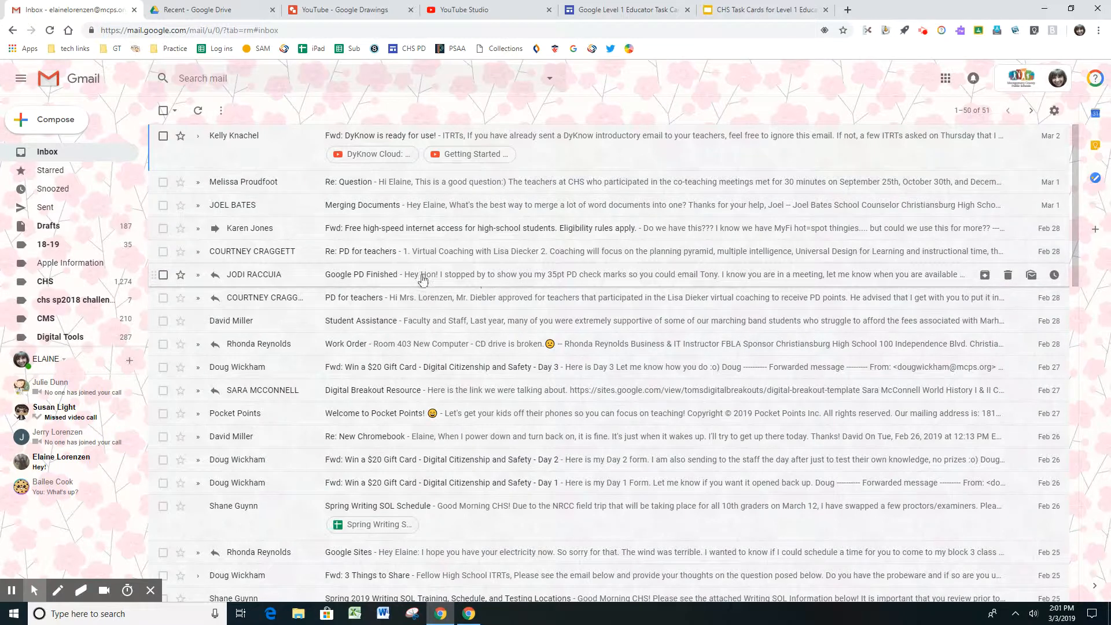
Move the "Google PD Finished" message from the inbox to the CHS label
{"action": "left_click", "coordinate": [164, 275]}
{"action": "left_click_drag", "start_coordinate": [343, 276], "coordinate": [96, 283]}
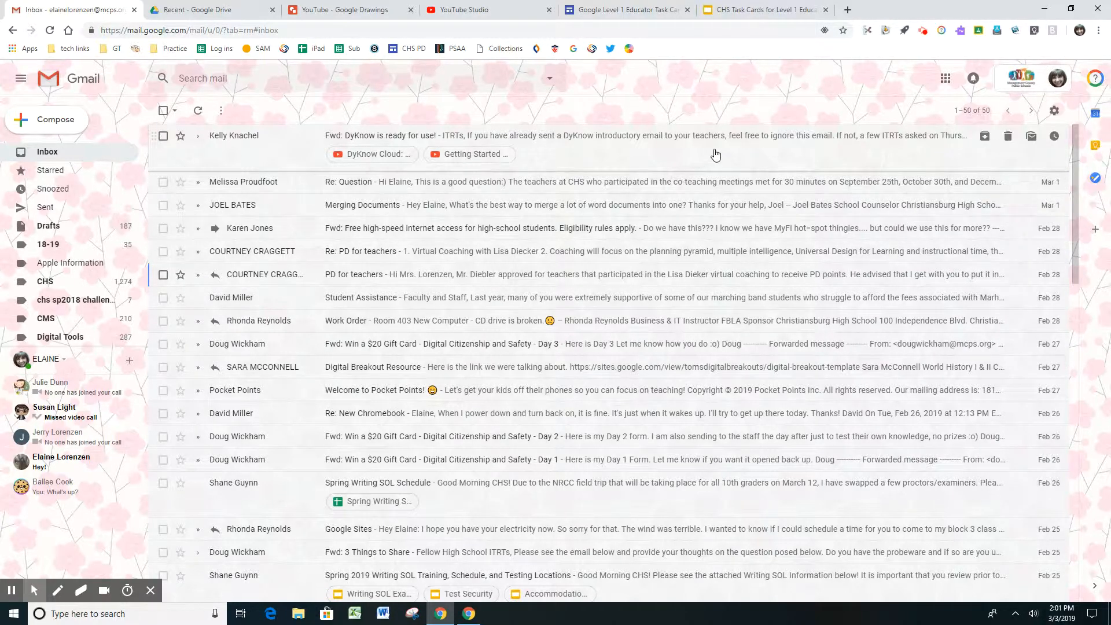
Search the mail for "pocket points", review the matching messages, and return to the inbox
{"action": "left_click", "coordinate": [284, 81]}
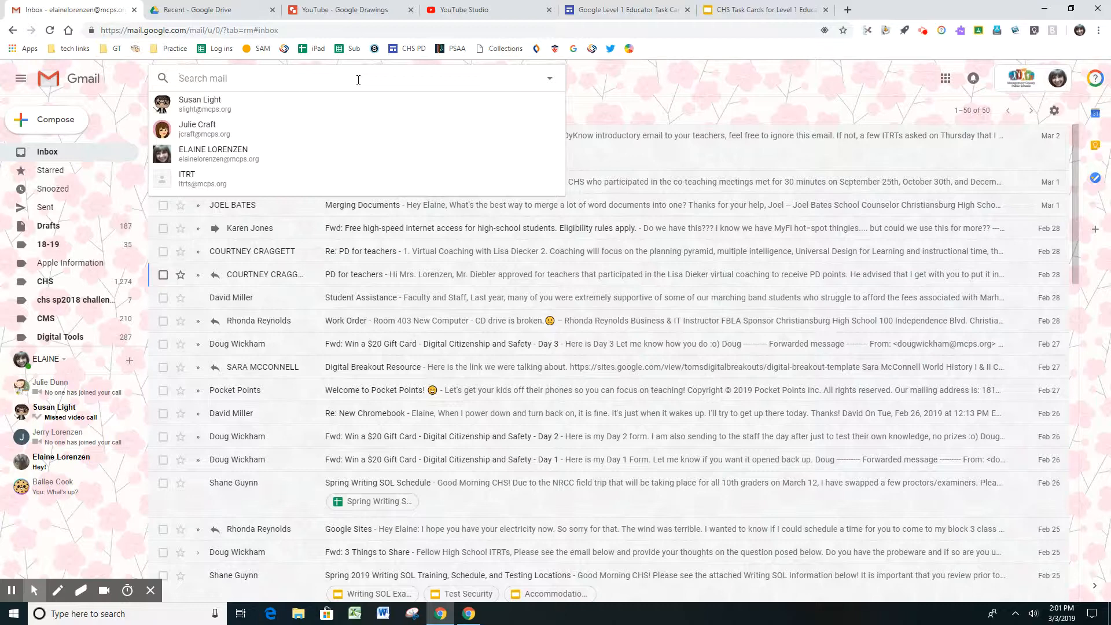
{"action": "type", "text": "p"}
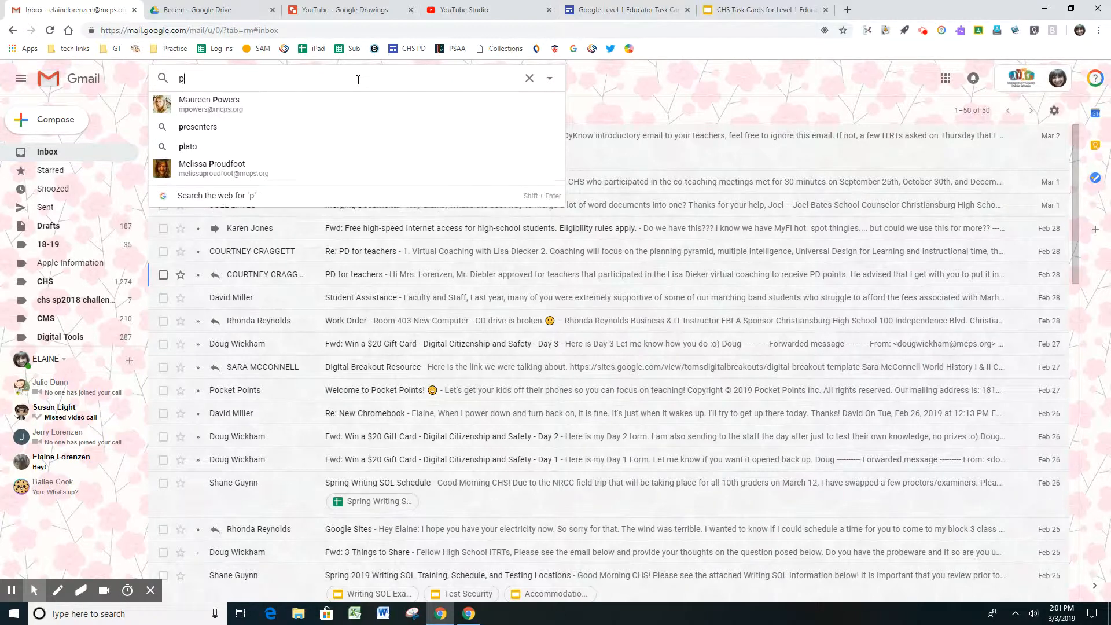
{"action": "type", "text": "ocket"}
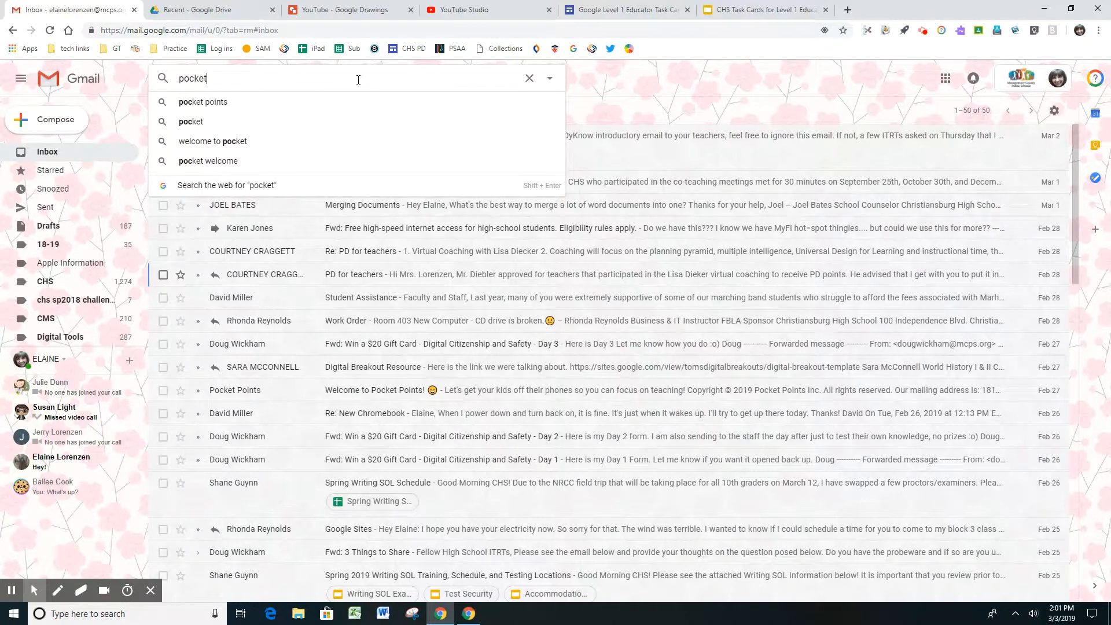
{"action": "left_click", "coordinate": [199, 106]}
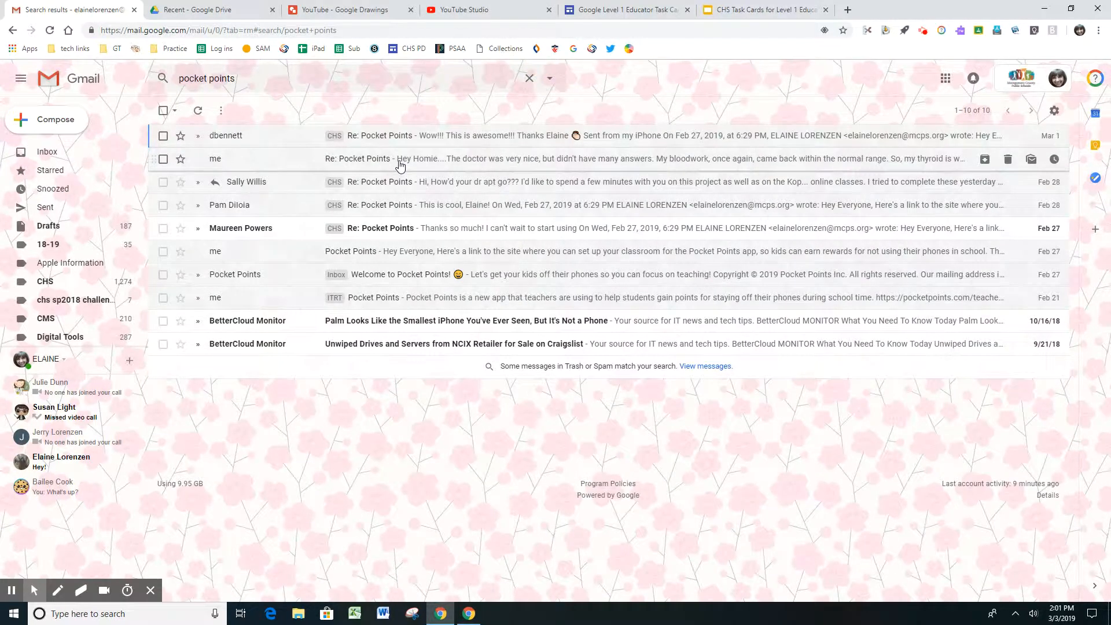
{"action": "left_click", "coordinate": [48, 151]}
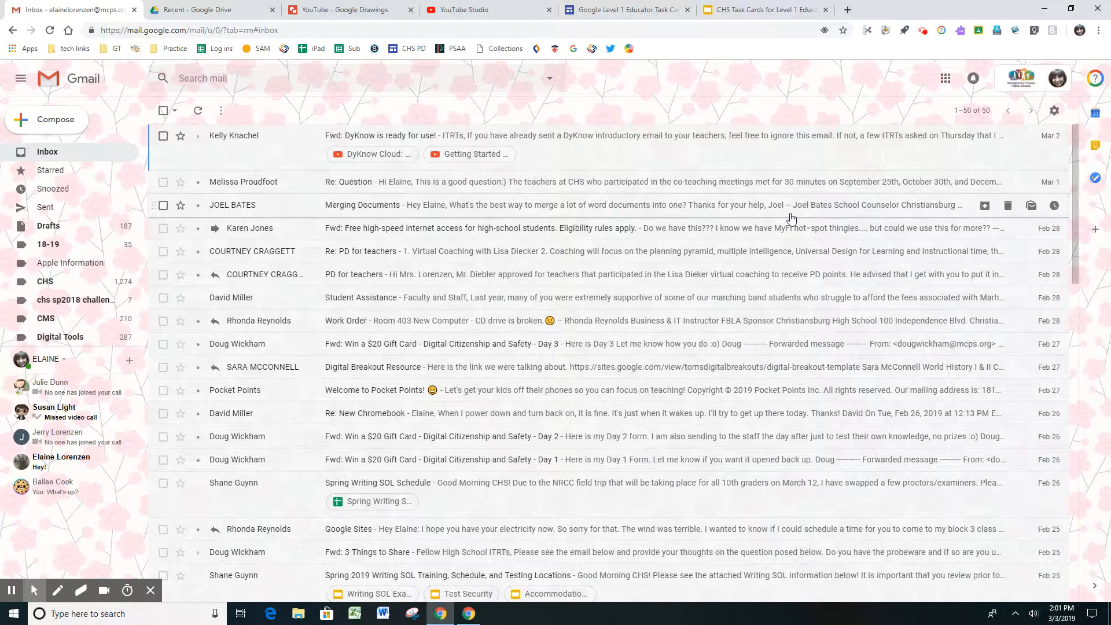
Open the "Fwd: DyKnow is ready for use!" message and translate it into Filipino
{"action": "left_click", "coordinate": [611, 143]}
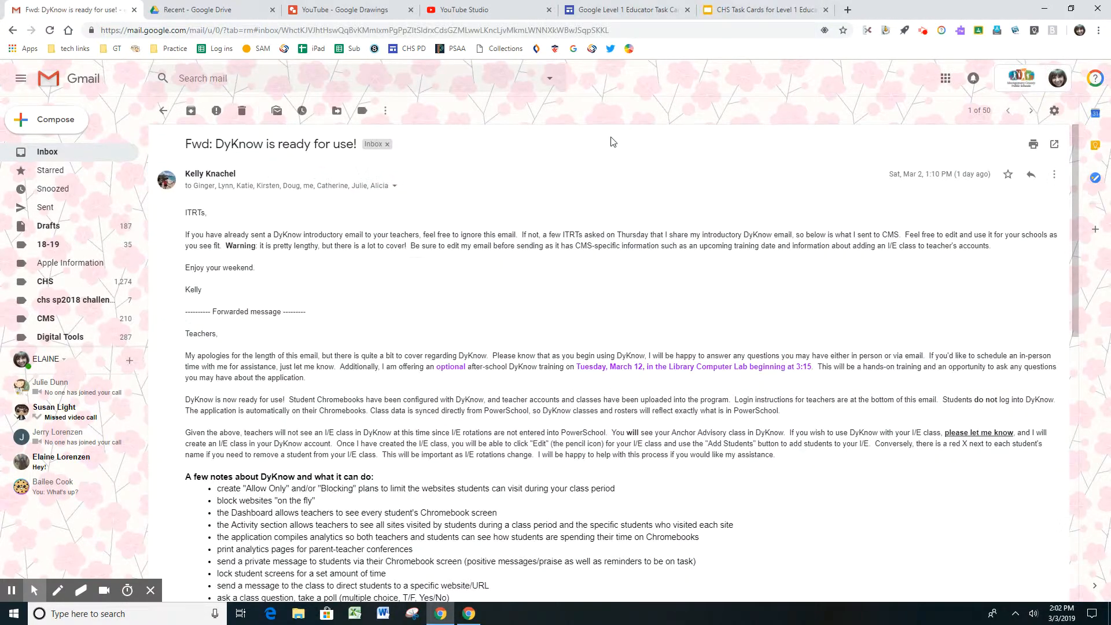
{"action": "left_click", "coordinate": [1054, 179]}
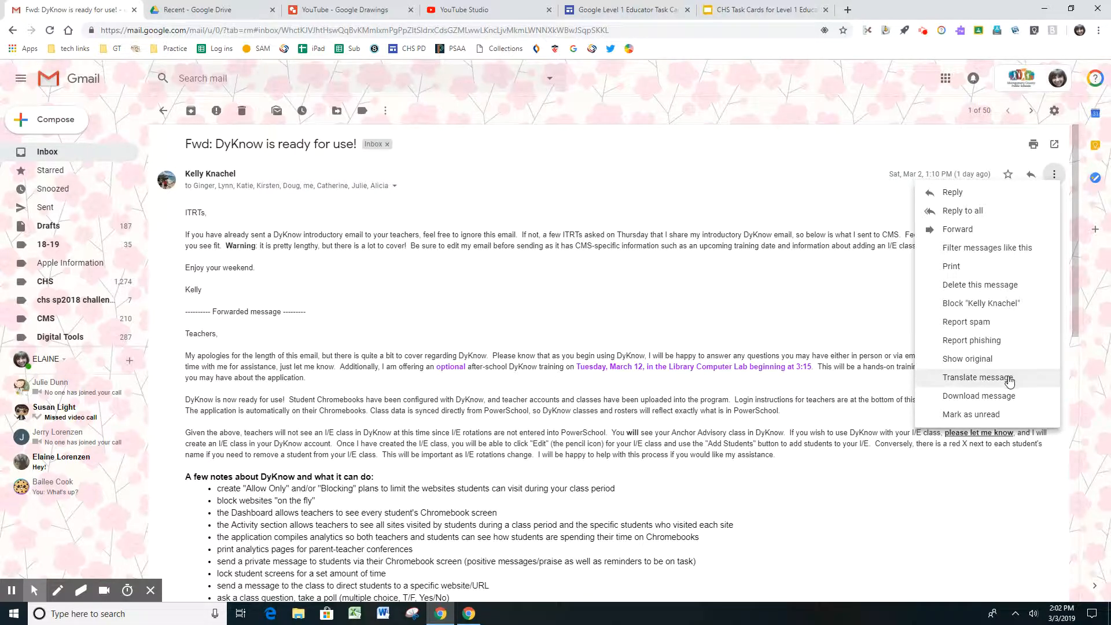
{"action": "left_click", "coordinate": [980, 380]}
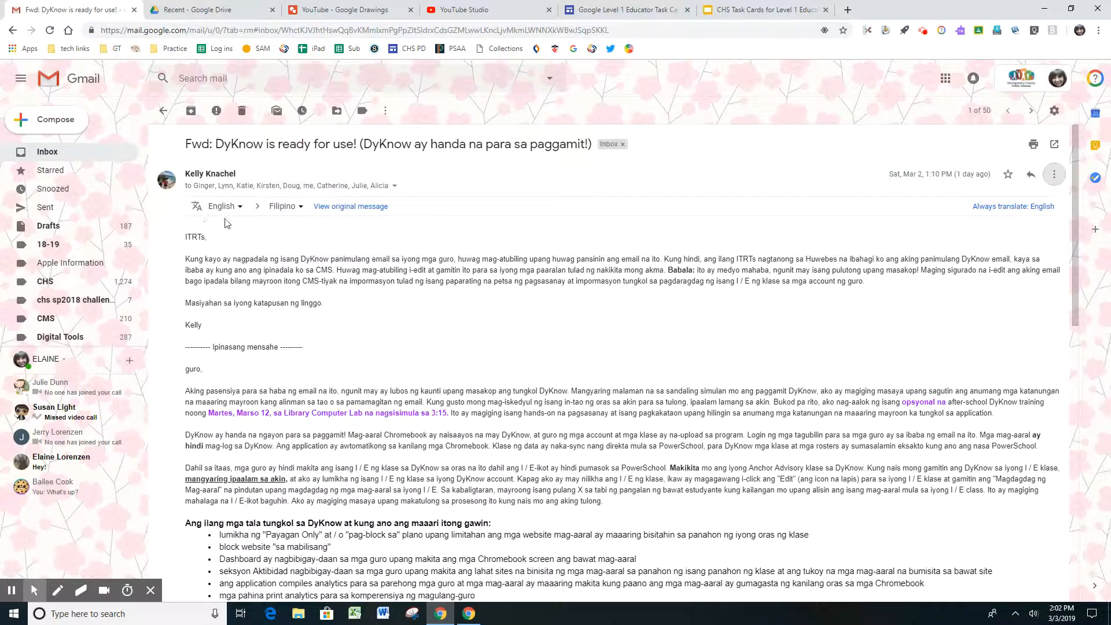
Look through the available target languages and switch the DyKnow message back to its original text
{"action": "left_click", "coordinate": [296, 206]}
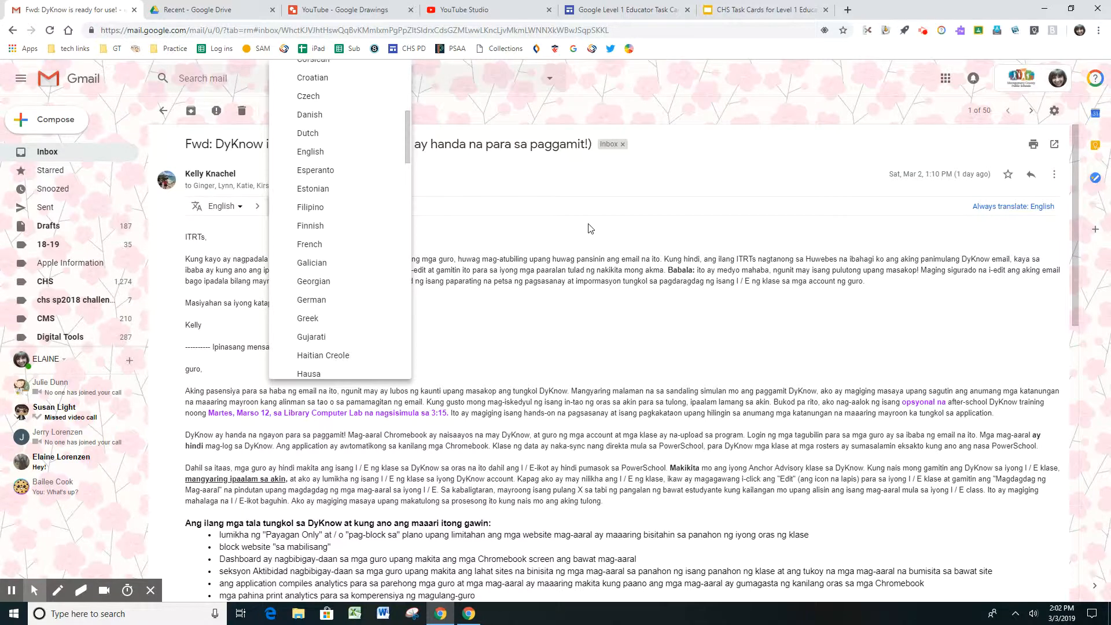
{"action": "left_click", "coordinate": [631, 234]}
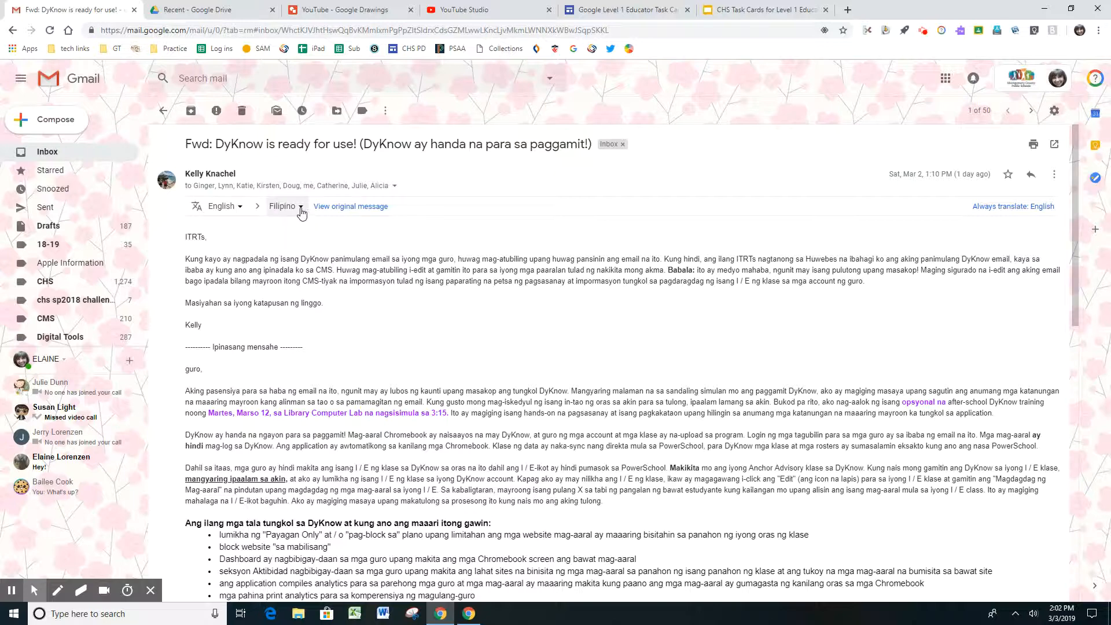
{"action": "left_click", "coordinate": [352, 207]}
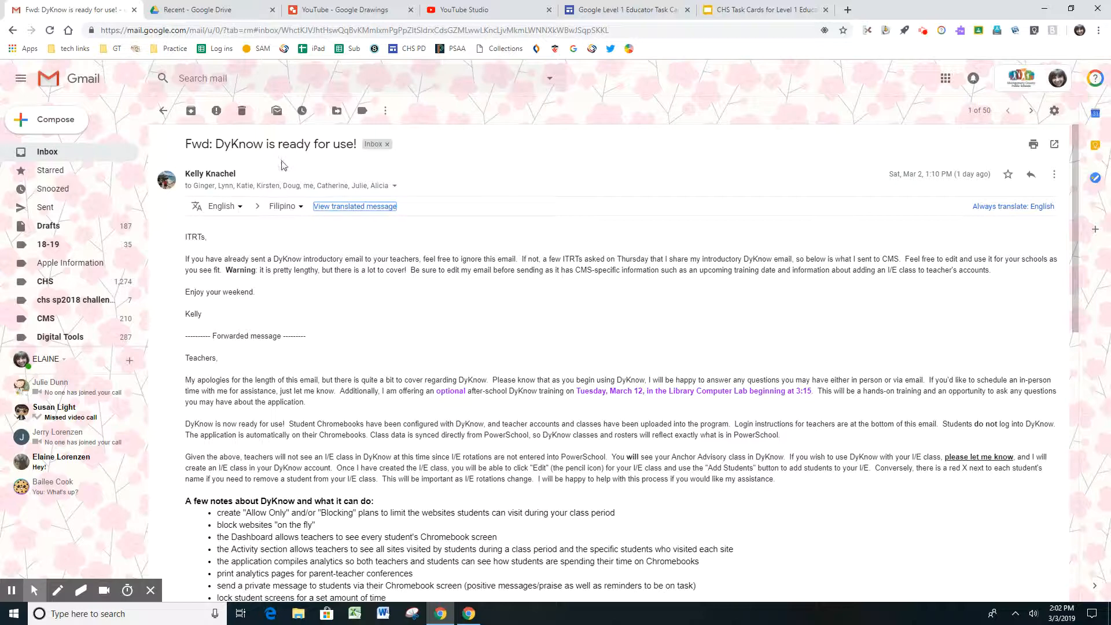
Apply the ITRT and Misc labels to the DyKnow message, and view the destinations it can be moved to
{"action": "left_click", "coordinate": [363, 112]}
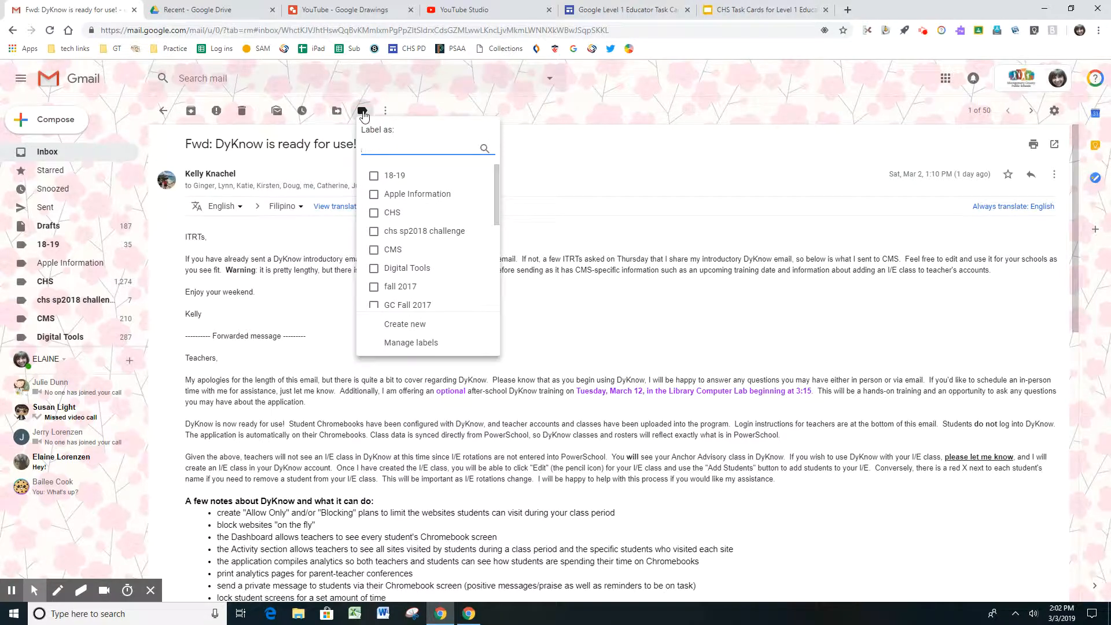
{"action": "left_click_drag", "start_coordinate": [499, 208], "coordinate": [500, 246]}
{"action": "left_click", "coordinate": [374, 251]}
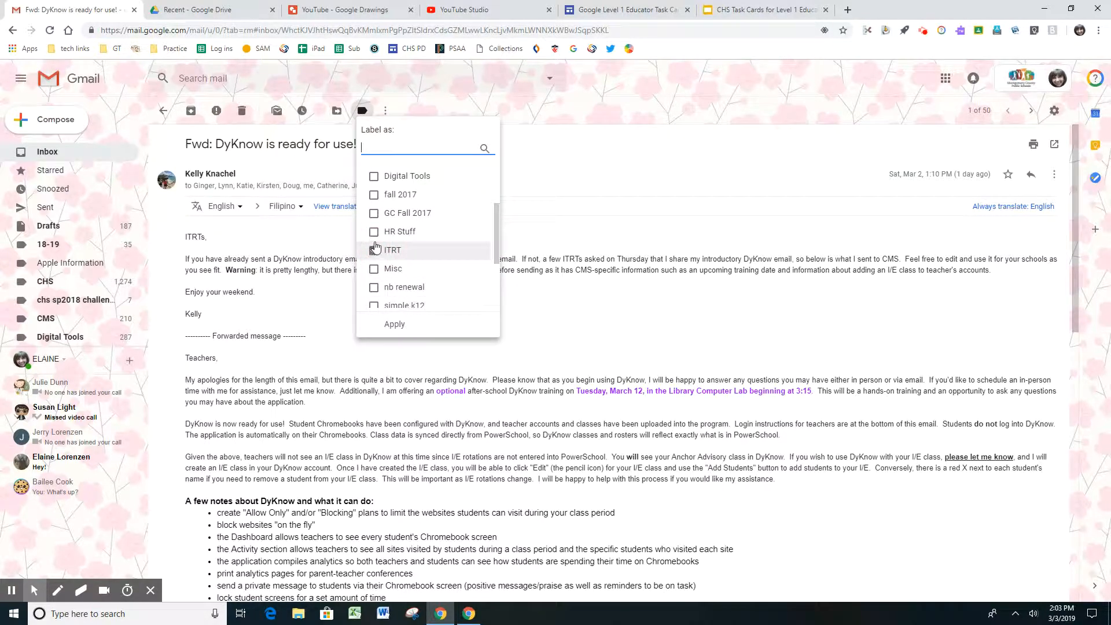
{"action": "left_click", "coordinate": [374, 269]}
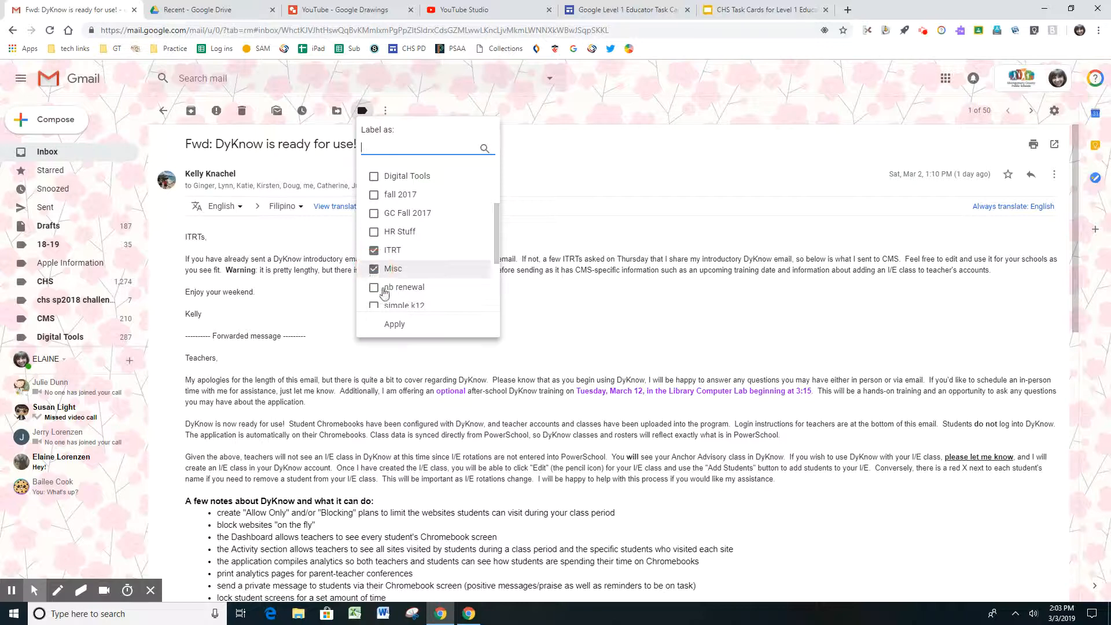
{"action": "left_click", "coordinate": [394, 324]}
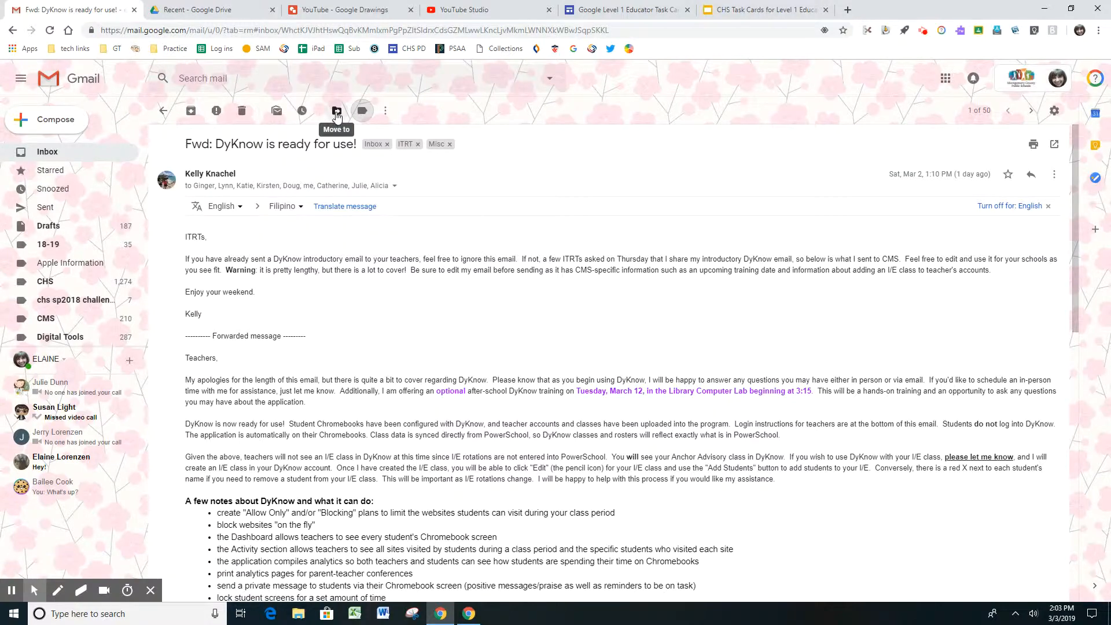
{"action": "left_click", "coordinate": [337, 113]}
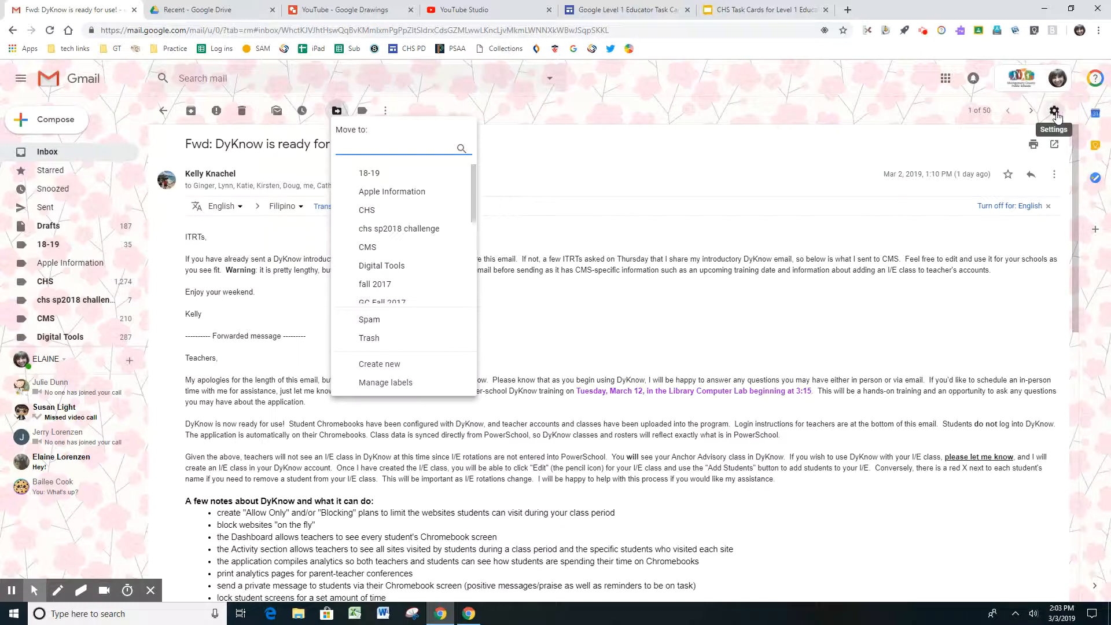
Open the mail settings and review the General options, including undo send, stars and signature
{"action": "left_click", "coordinate": [1055, 113]}
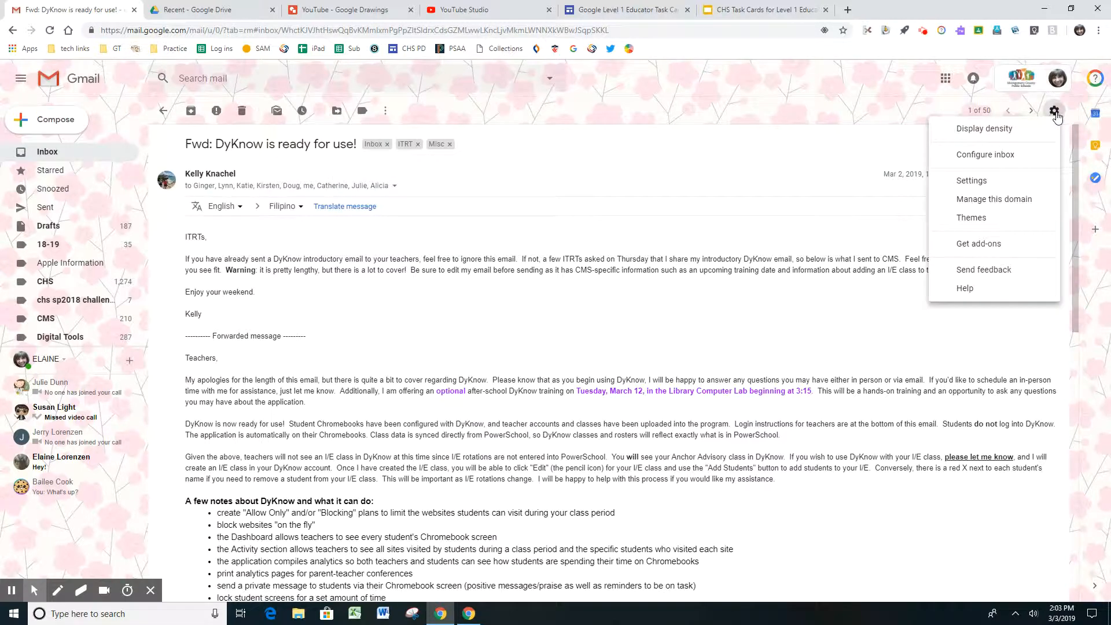
{"action": "left_click", "coordinate": [984, 183]}
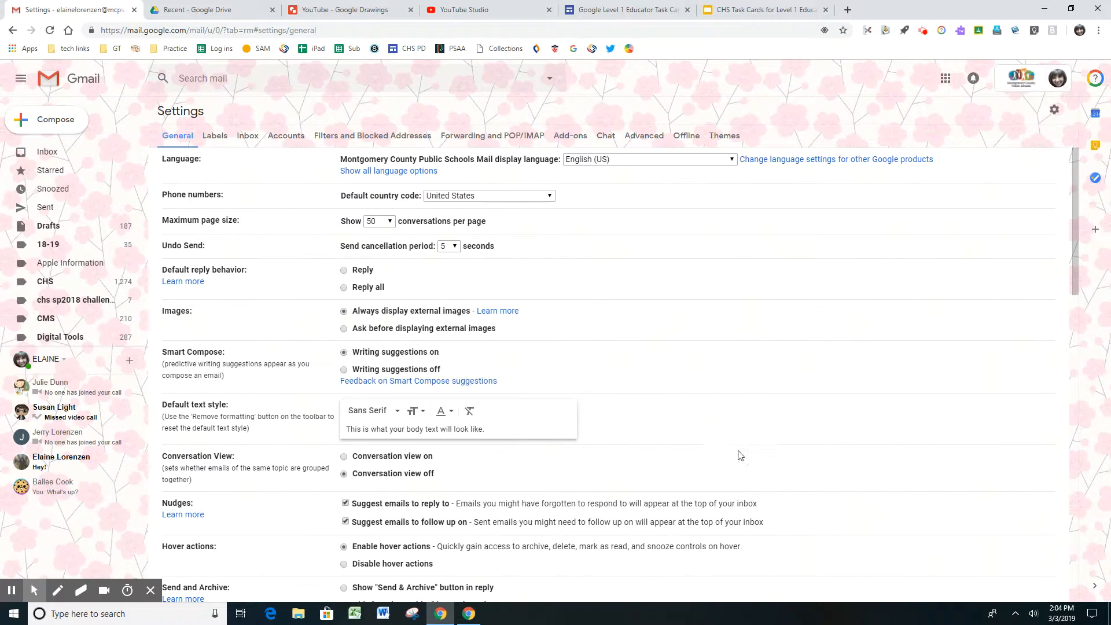
{"action": "scroll", "coordinate": [718, 439], "scroll_direction": "down", "scroll_amount": 3}
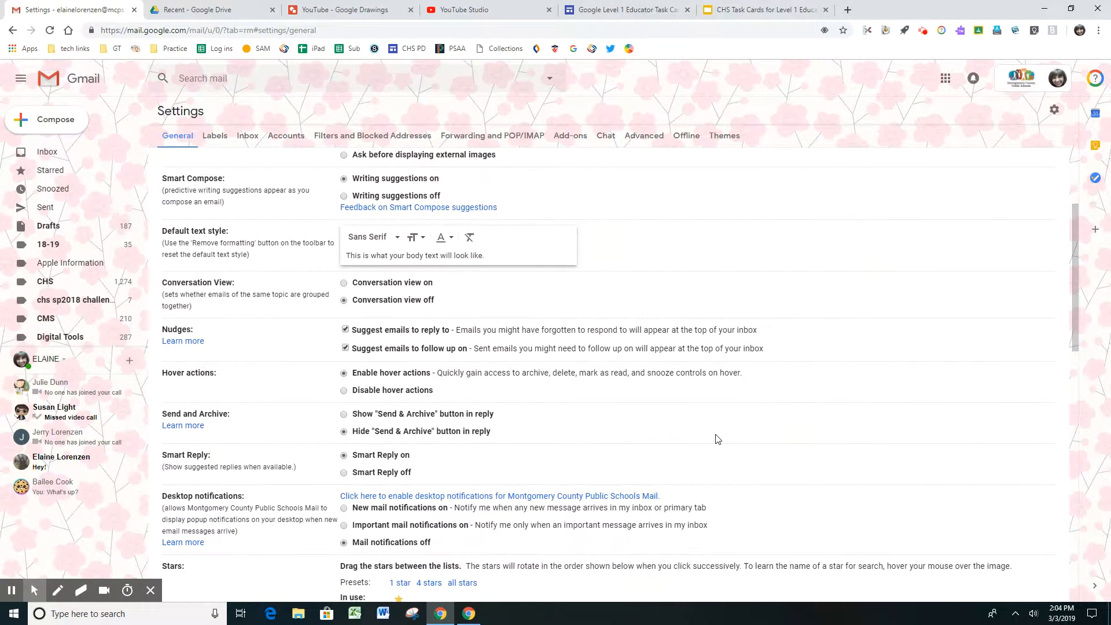
{"action": "scroll", "coordinate": [733, 448], "scroll_direction": "down", "scroll_amount": 7}
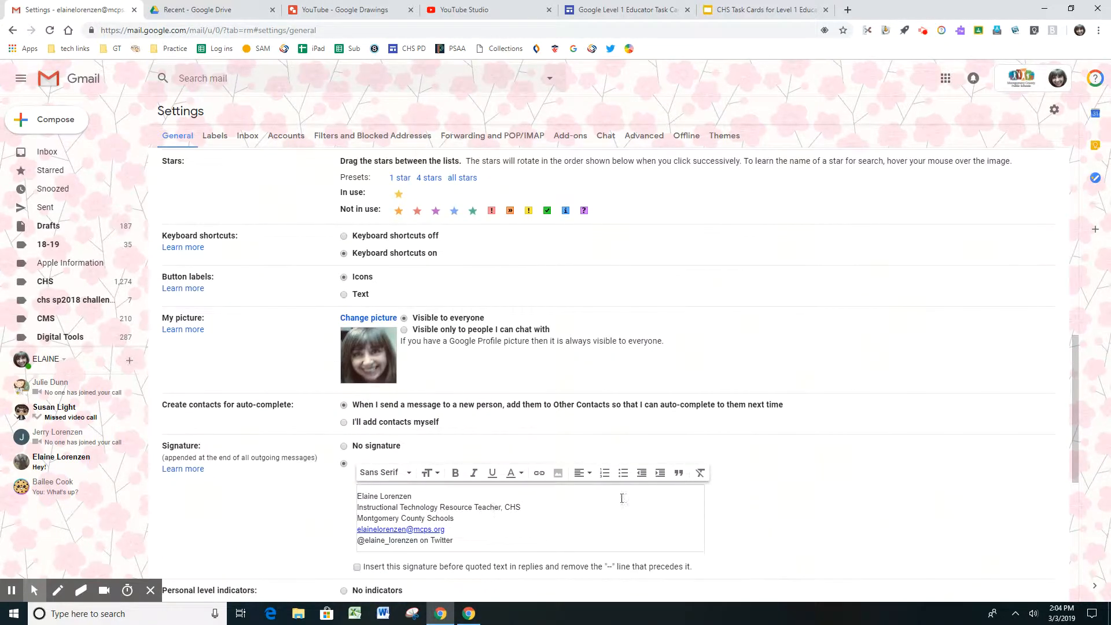
{"action": "scroll", "coordinate": [601, 479], "scroll_direction": "up", "scroll_amount": 5}
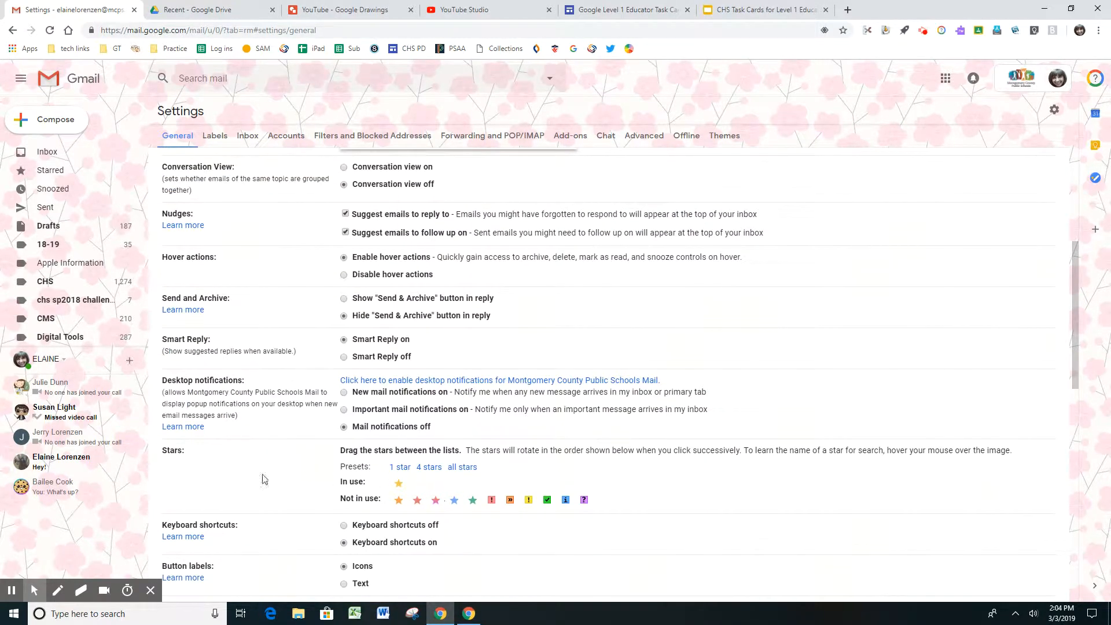
{"action": "scroll", "coordinate": [521, 469], "scroll_direction": "up", "scroll_amount": 5}
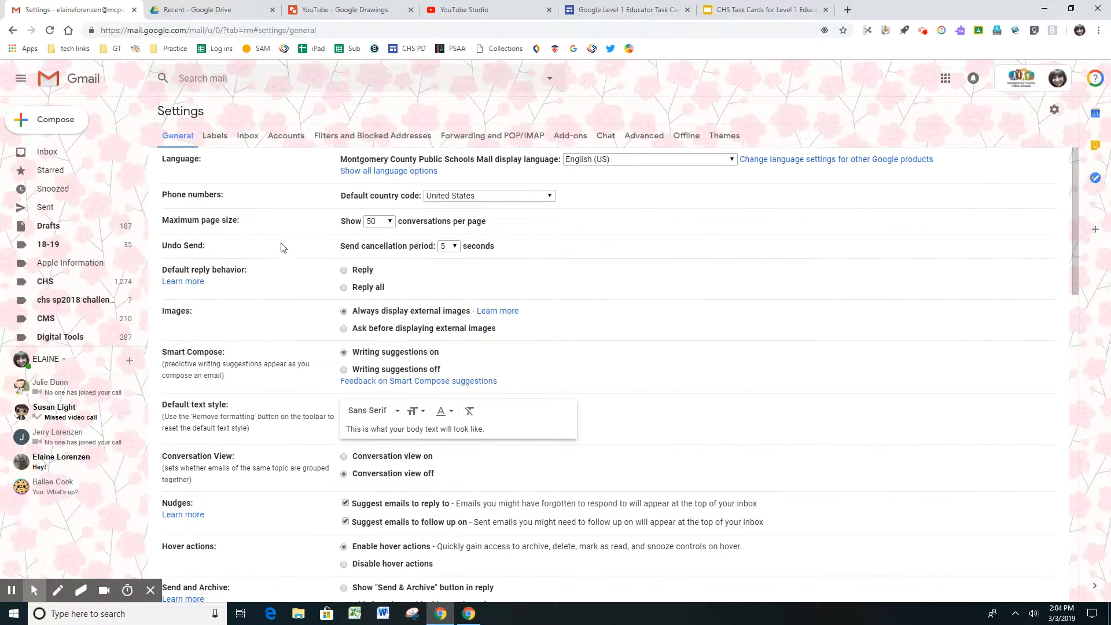
Review the label visibility settings and the available inbox types without changing them
{"action": "left_click", "coordinate": [214, 138]}
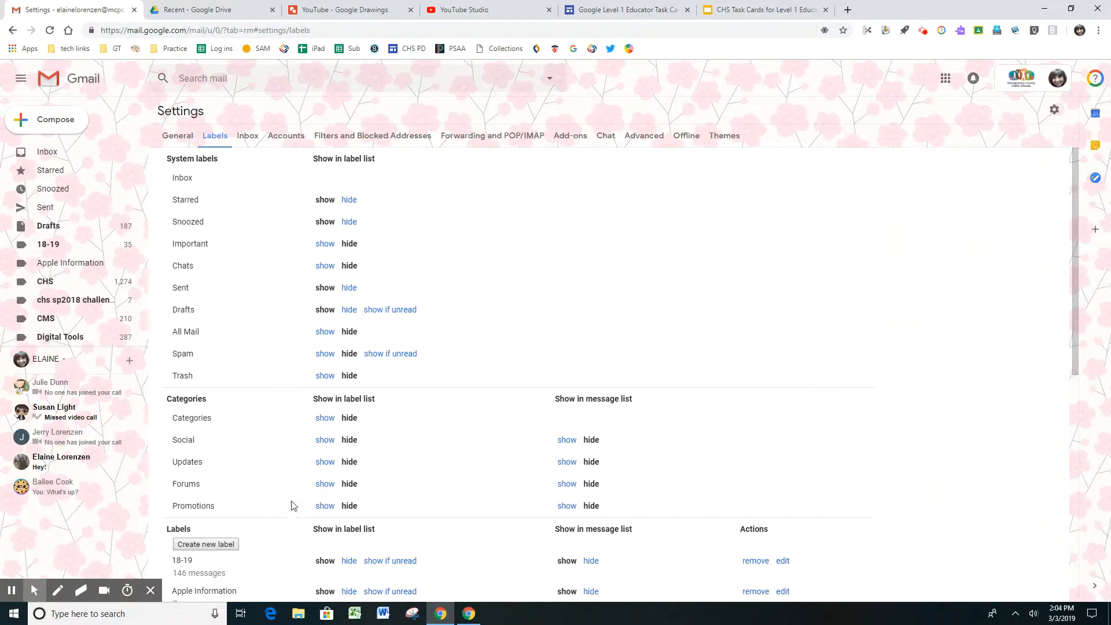
{"action": "left_click", "coordinate": [247, 141]}
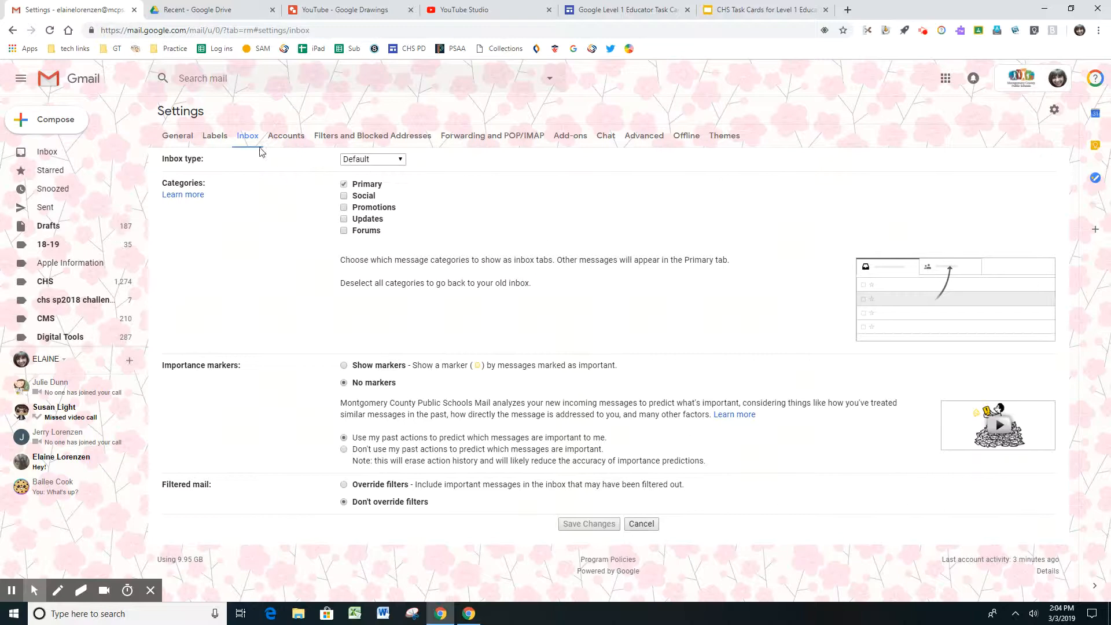
{"action": "left_click", "coordinate": [401, 160]}
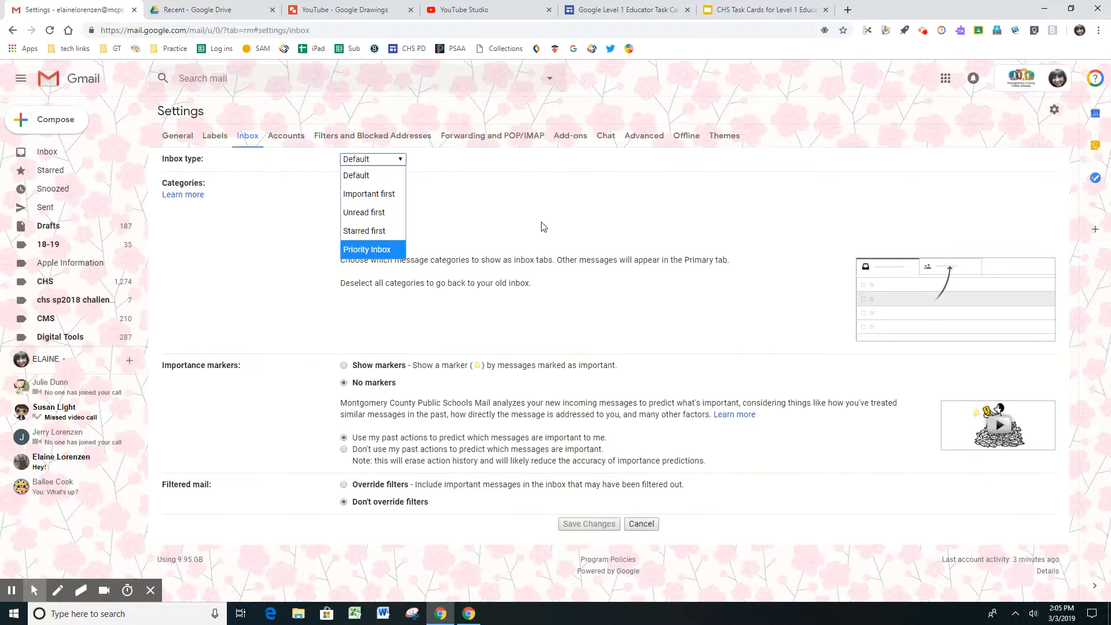
{"action": "left_click", "coordinate": [596, 328]}
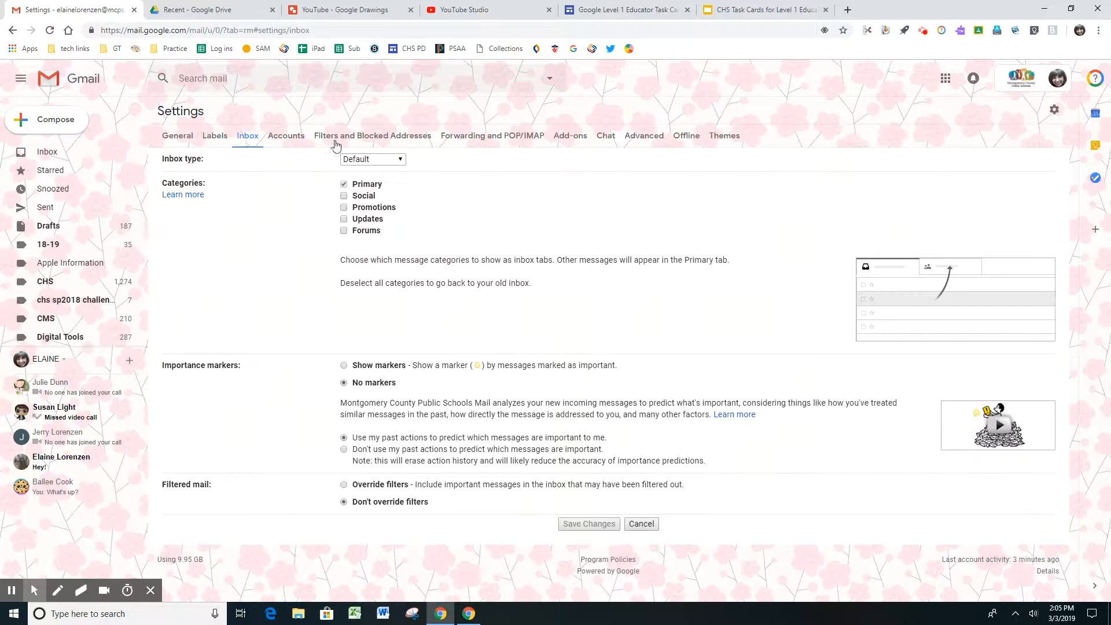
Create a mail filter that stars incoming messages from the chosen sender's e-mail address
{"action": "left_click", "coordinate": [379, 141]}
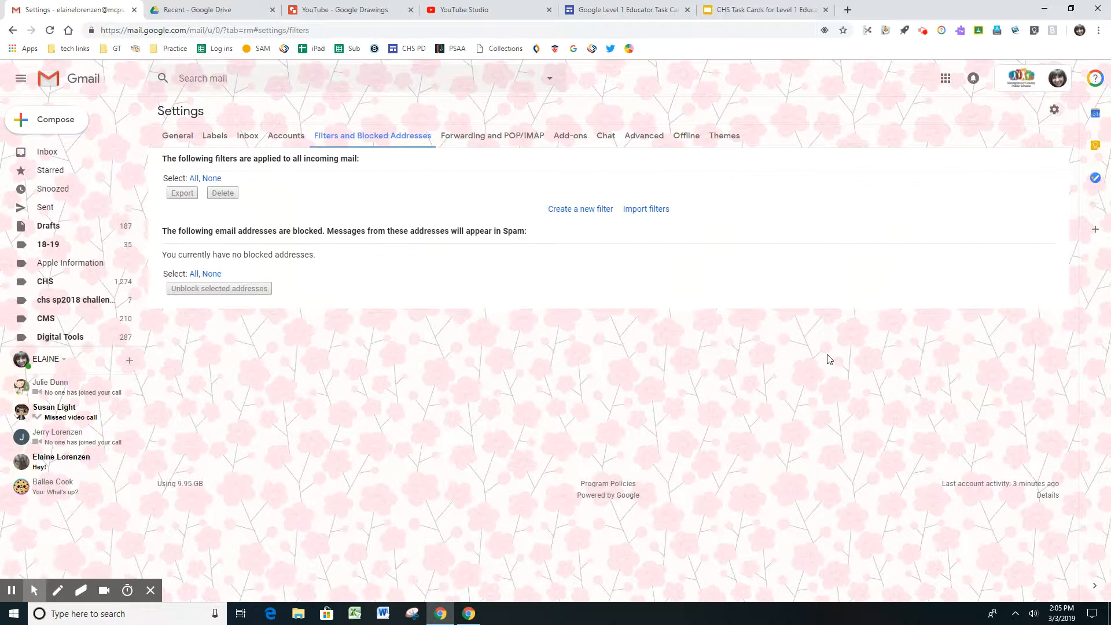
{"action": "left_click", "coordinate": [587, 211]}
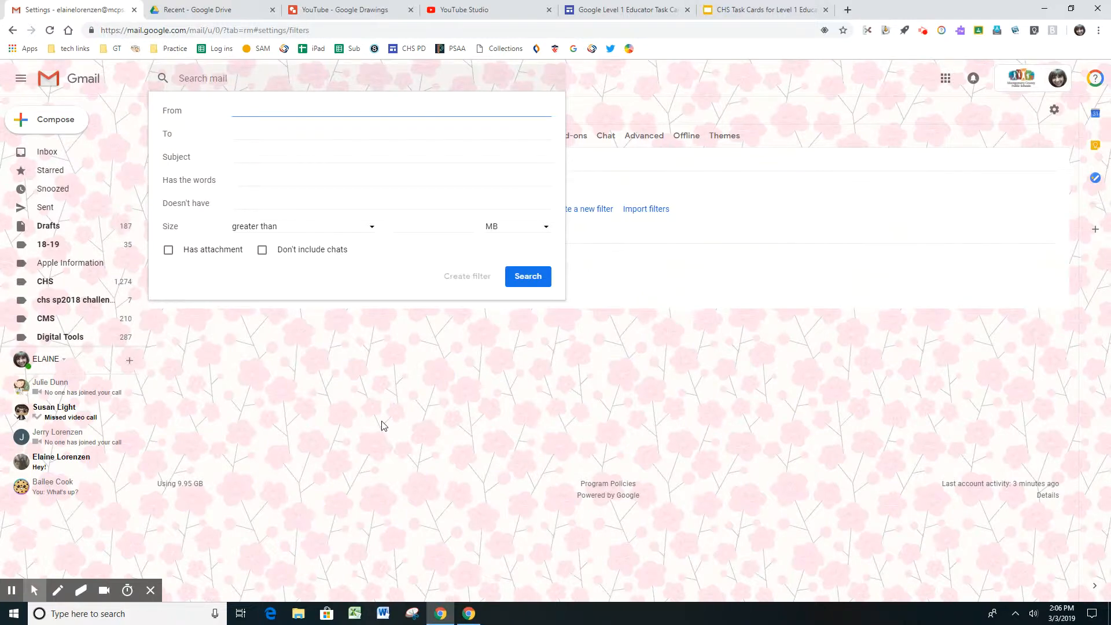
{"action": "type", "text": "t"}
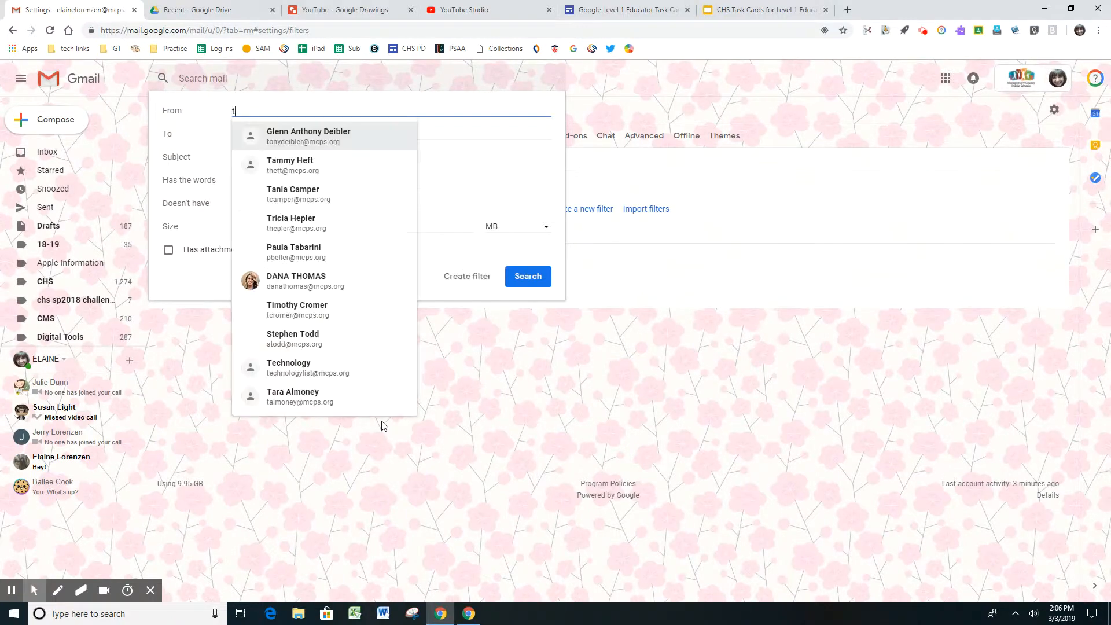
{"action": "left_click", "coordinate": [306, 138]}
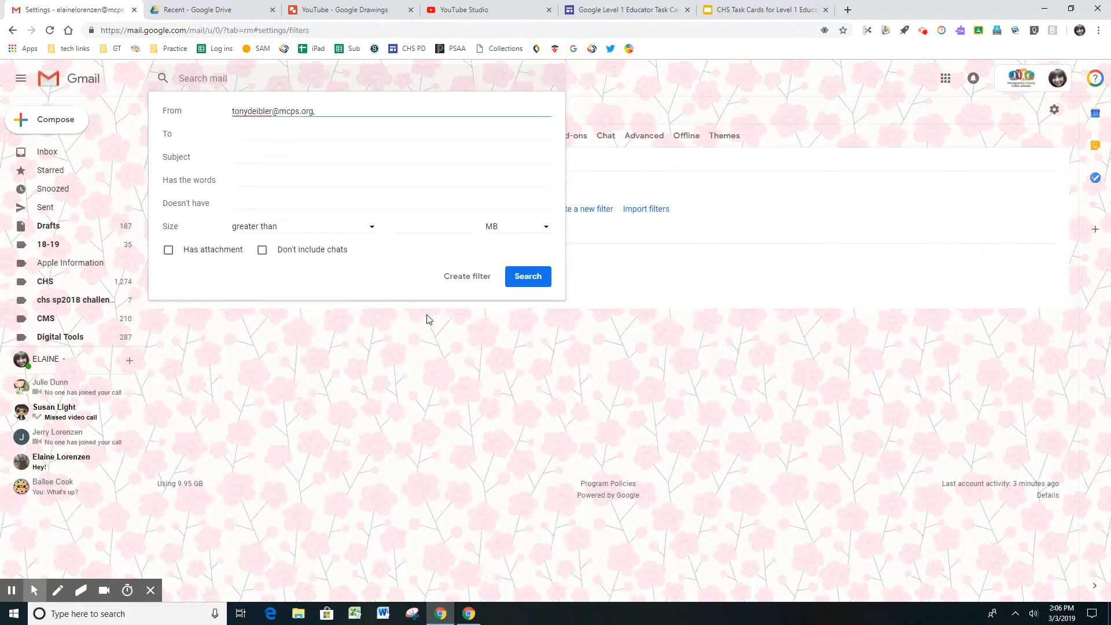
{"action": "left_click", "coordinate": [460, 282]}
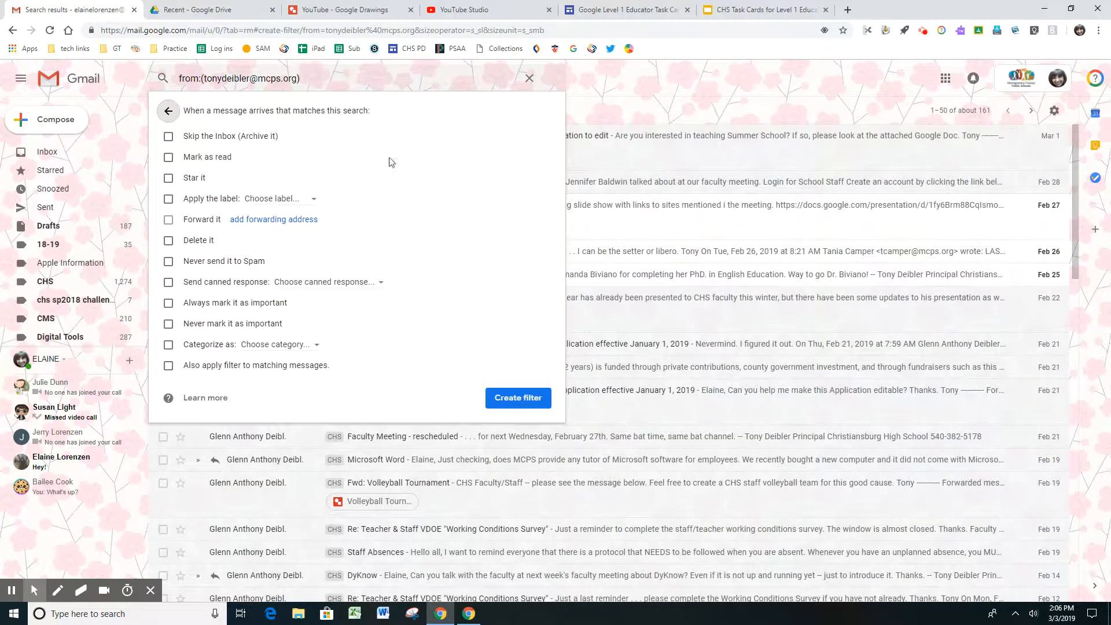
{"action": "left_click", "coordinate": [169, 178]}
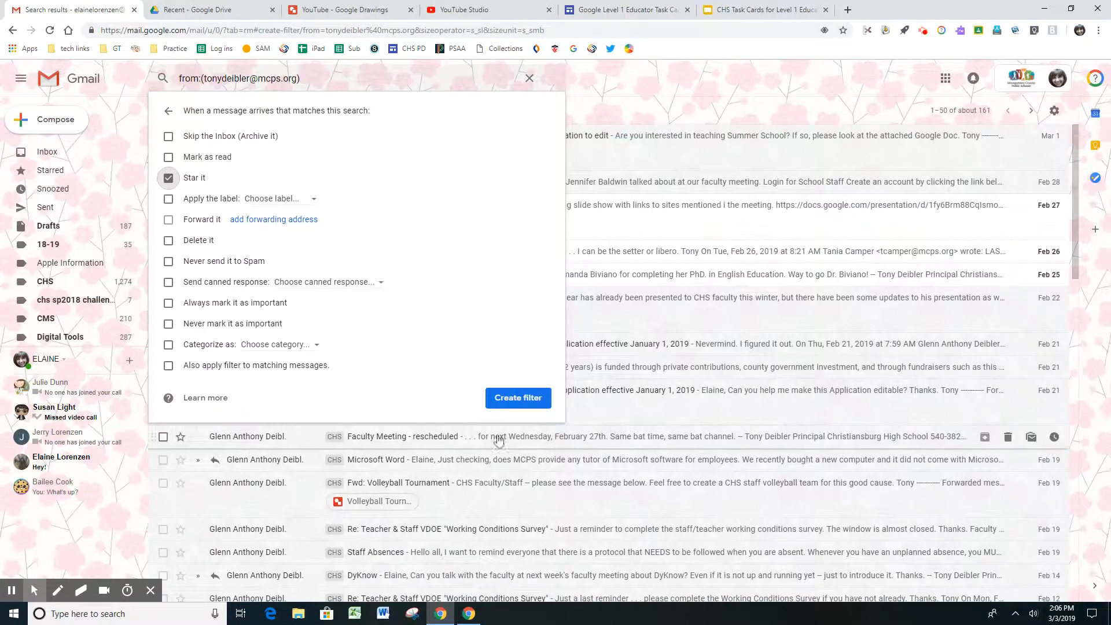
{"action": "left_click", "coordinate": [512, 409]}
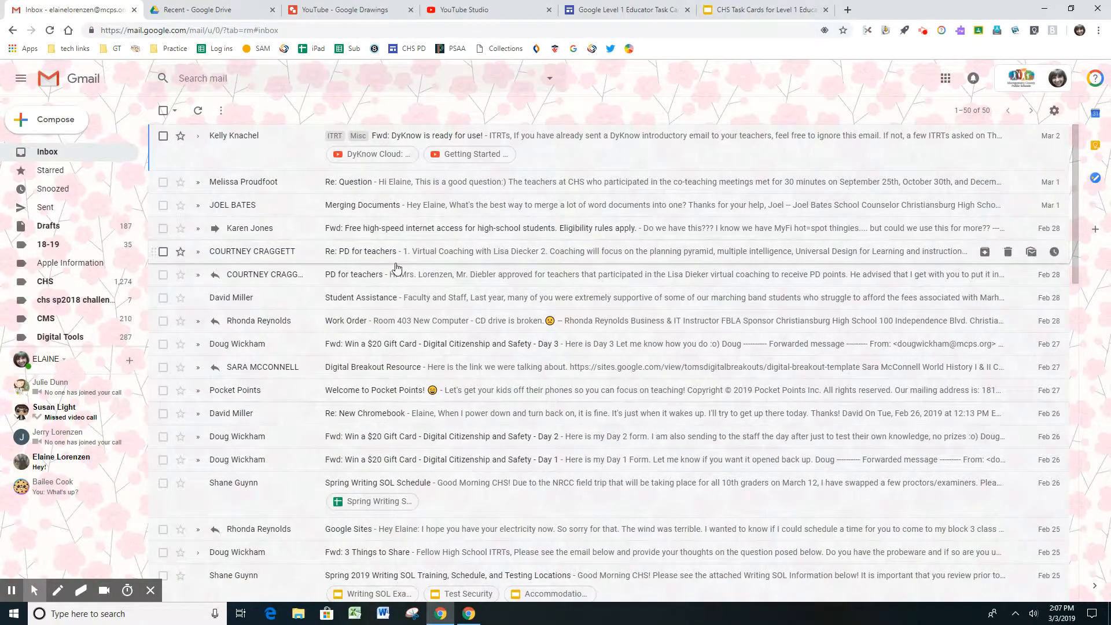
{"action": "scroll", "coordinate": [396, 267], "scroll_direction": "down", "scroll_amount": 3}
{"action": "scroll", "coordinate": [429, 359], "scroll_direction": "down", "scroll_amount": 3}
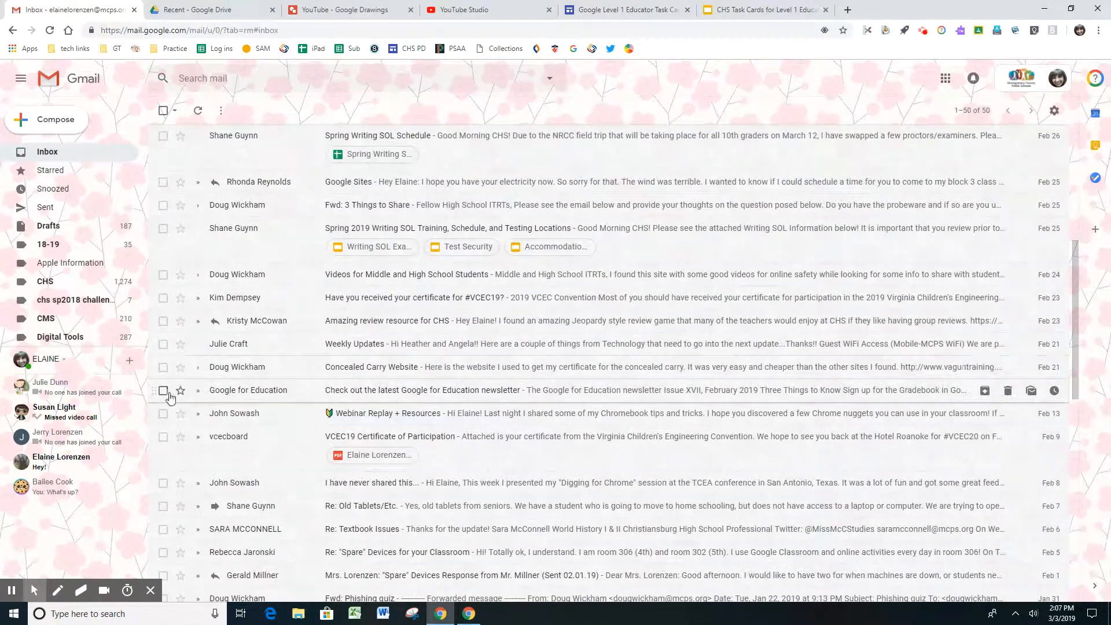
{"action": "scroll", "coordinate": [532, 352], "scroll_direction": "up", "scroll_amount": 6}
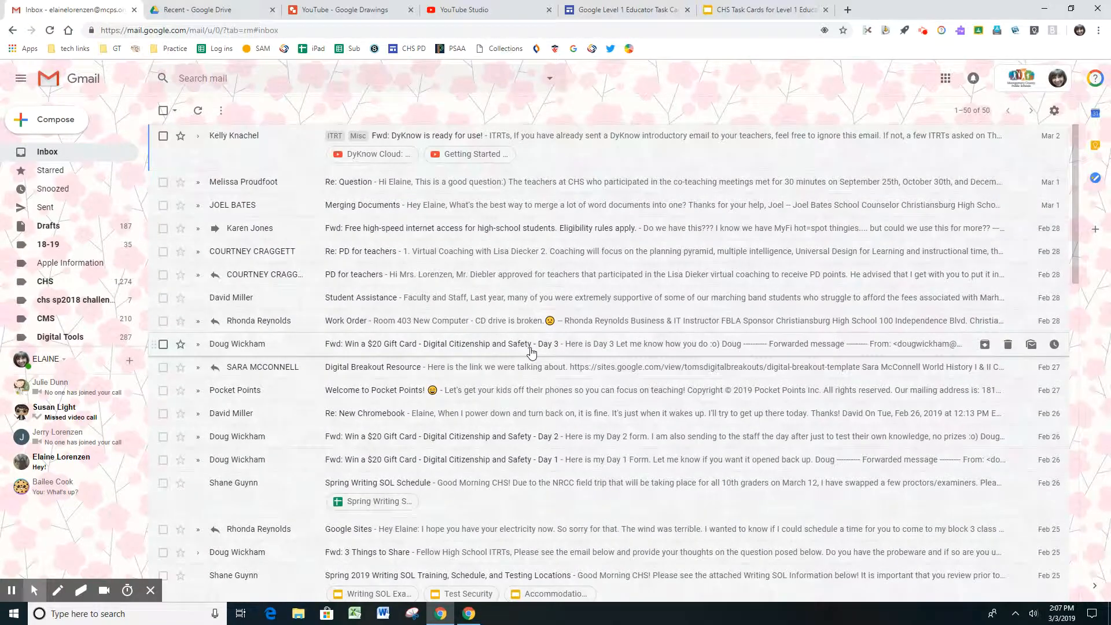